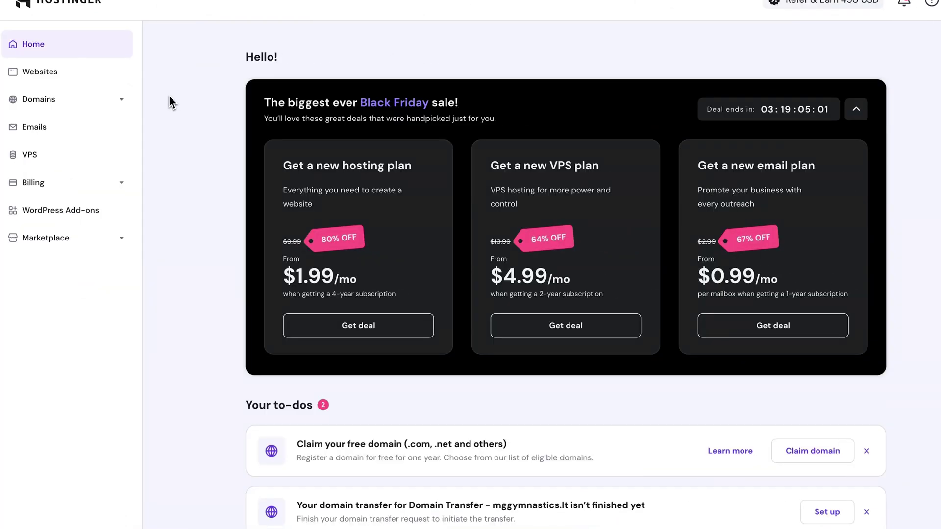
Open the WordPress site's admin area from the Hostinger Websites list
click(39, 77)
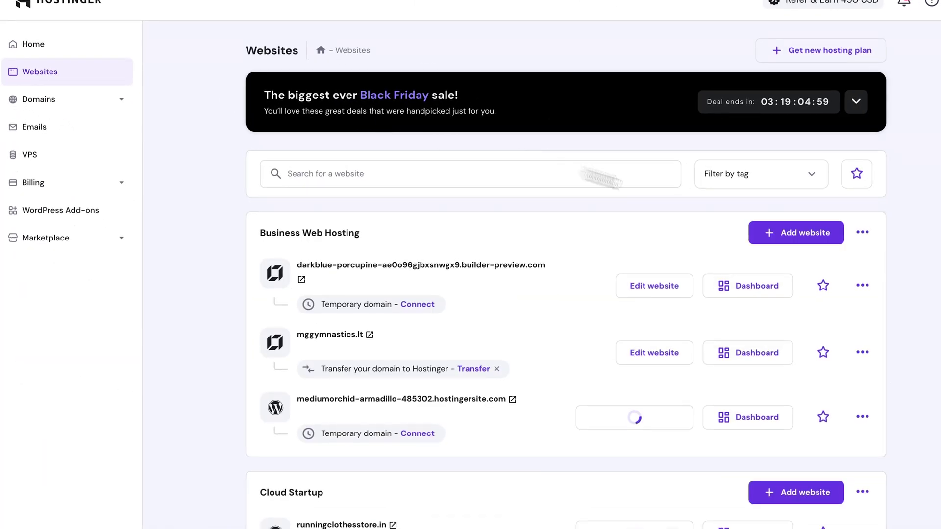
scroll(888, 275, down, 5)
click(616, 300)
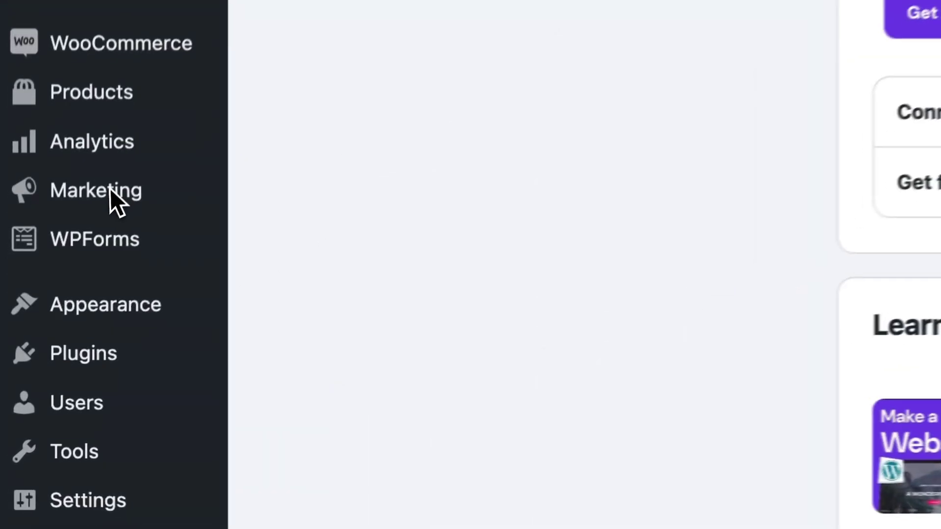
Go to Marketing > Coupons and start a new coupon with code MYCOUPON
mouse_move(44, 364)
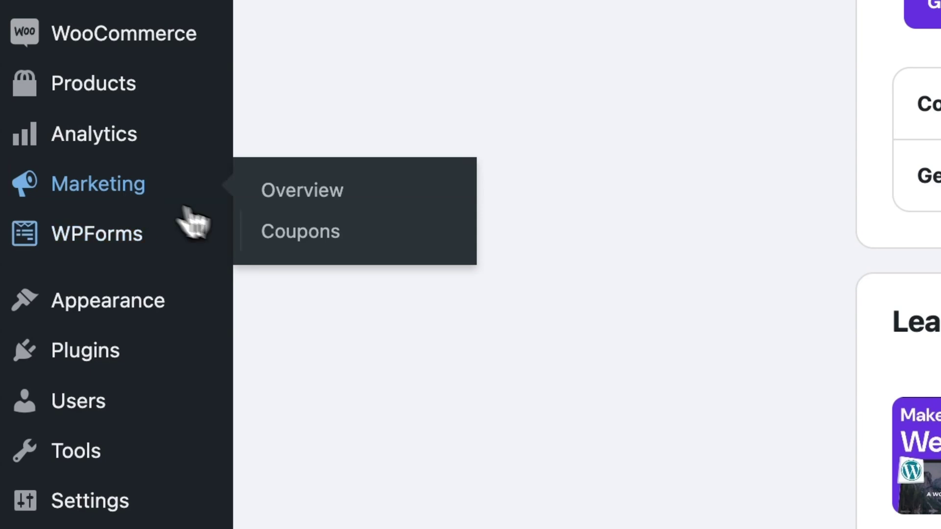
click(286, 235)
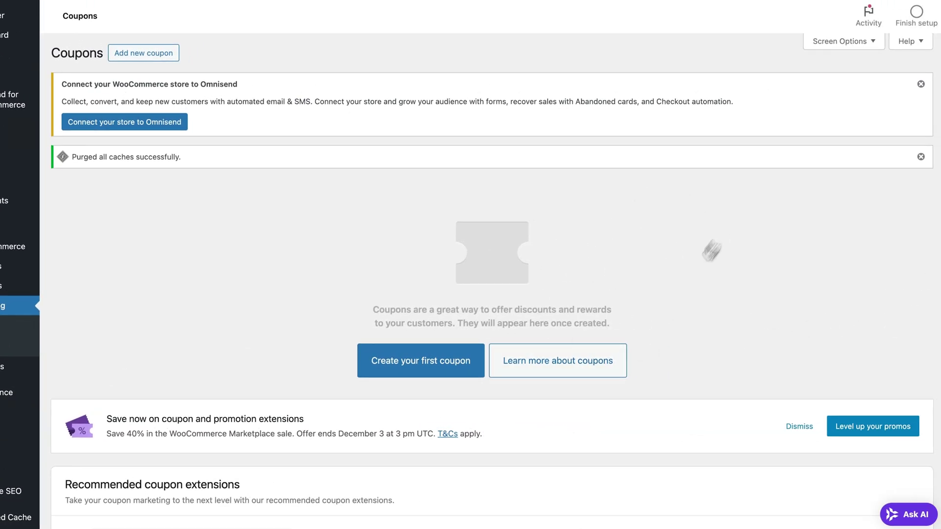
scroll(836, 309, down, 7)
scroll(846, 310, up, 5)
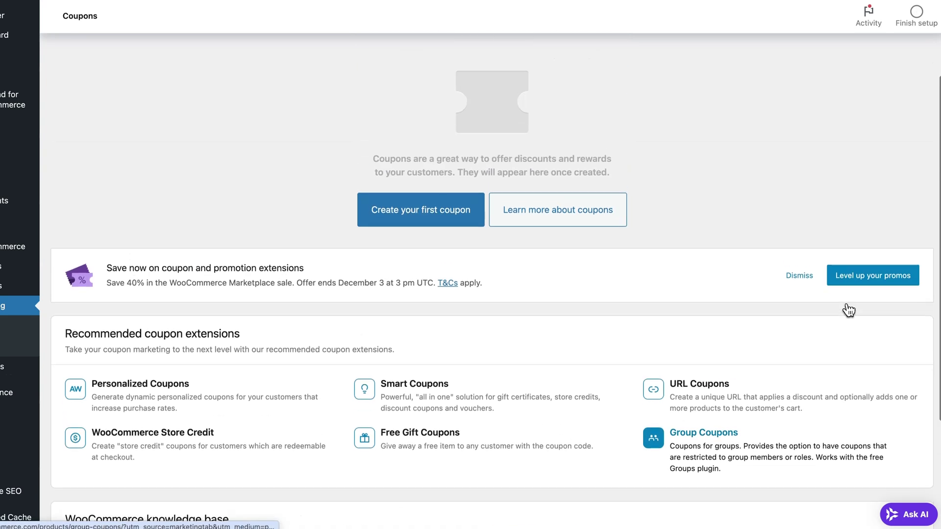
click(466, 292)
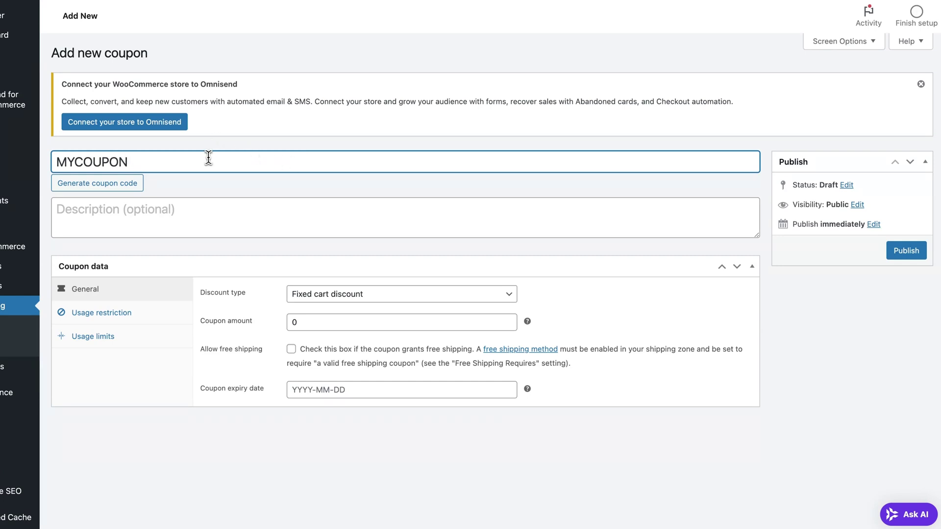
Replace the coupon code with the generated code HPECSKV8
click(186, 210)
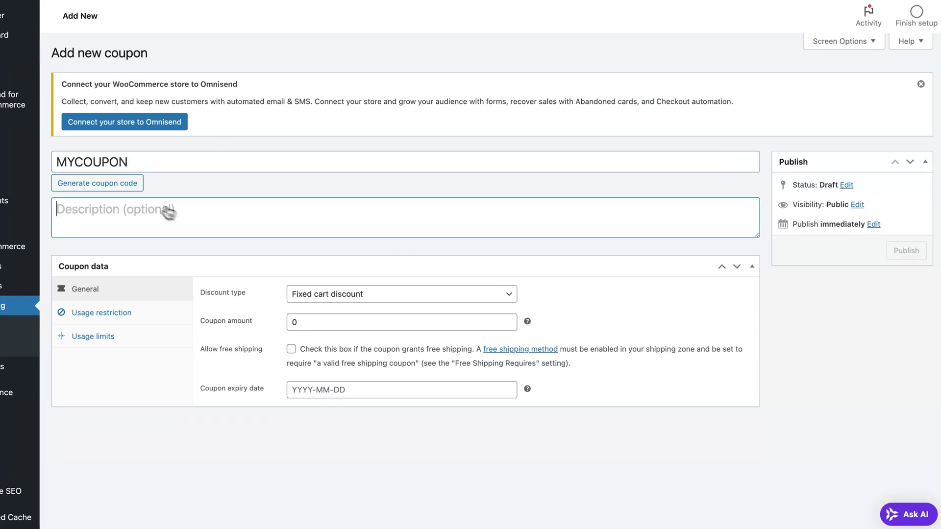
click(115, 186)
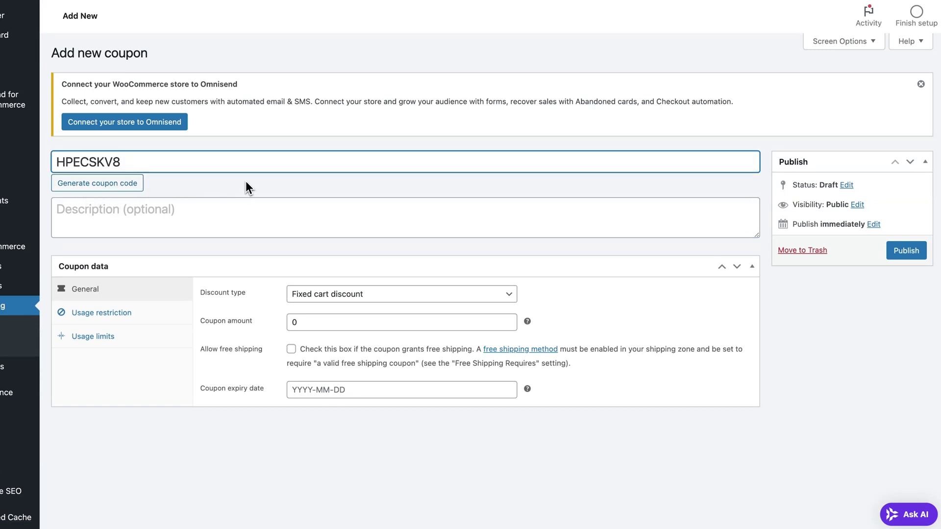
drag(147, 163, 49, 163)
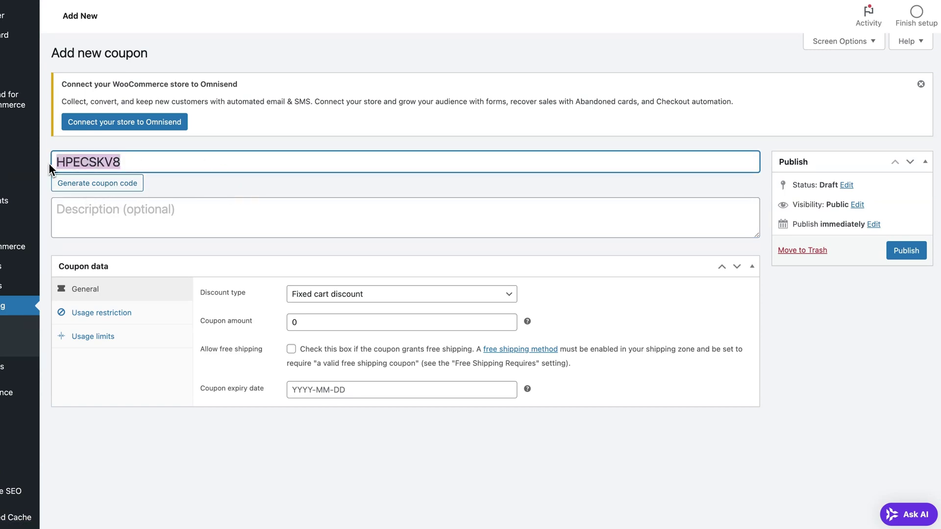
click(196, 185)
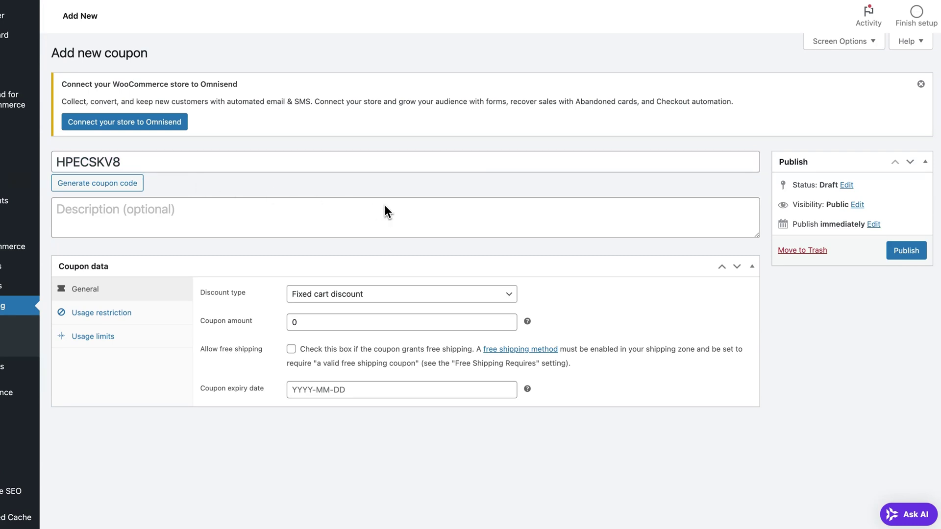
scroll(385, 206, down, 1)
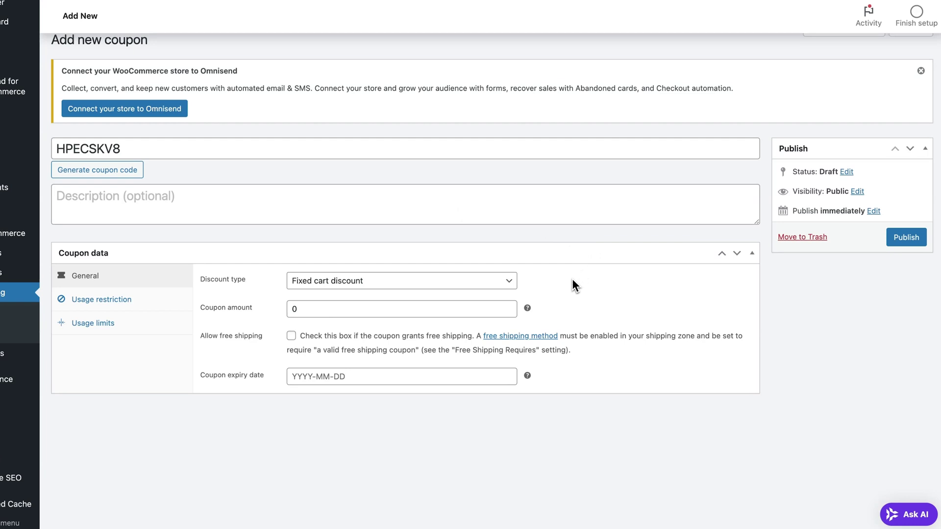
Make the coupon a 15 percentage discount and publish it
click(513, 286)
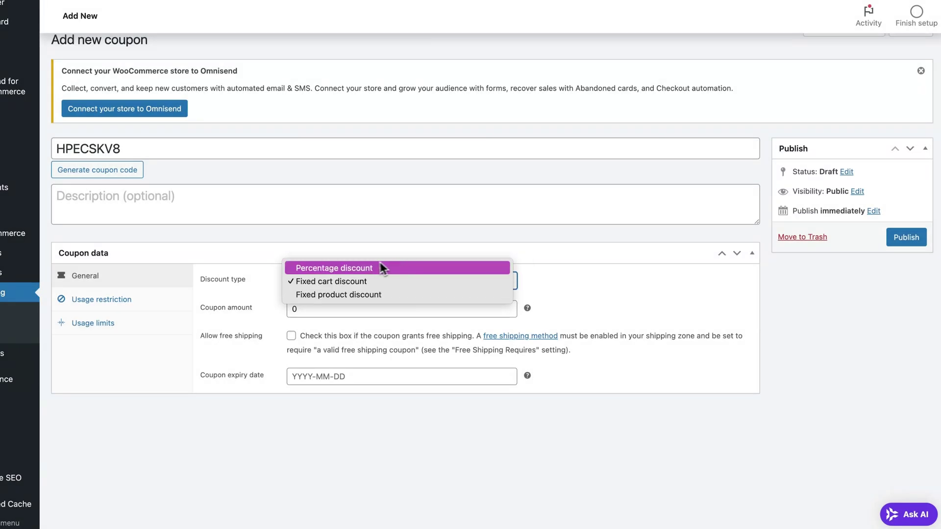
click(365, 269)
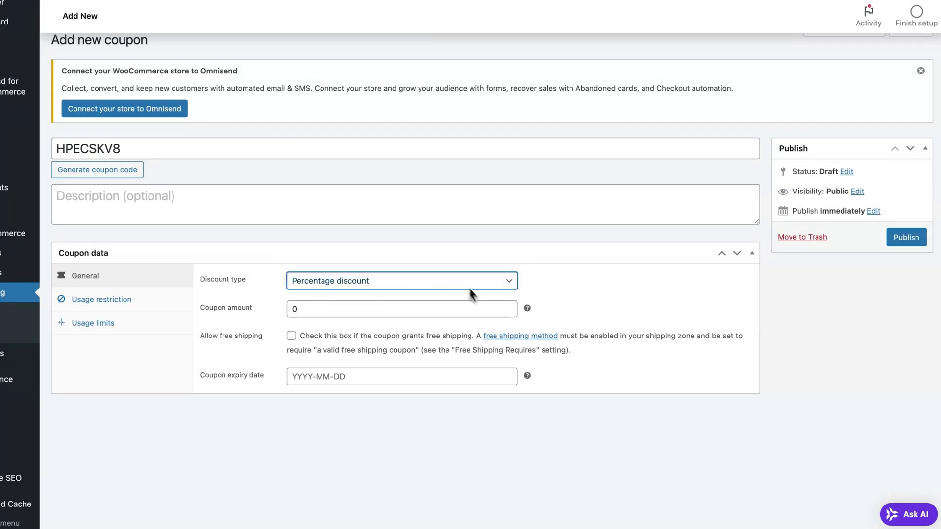
click(446, 310)
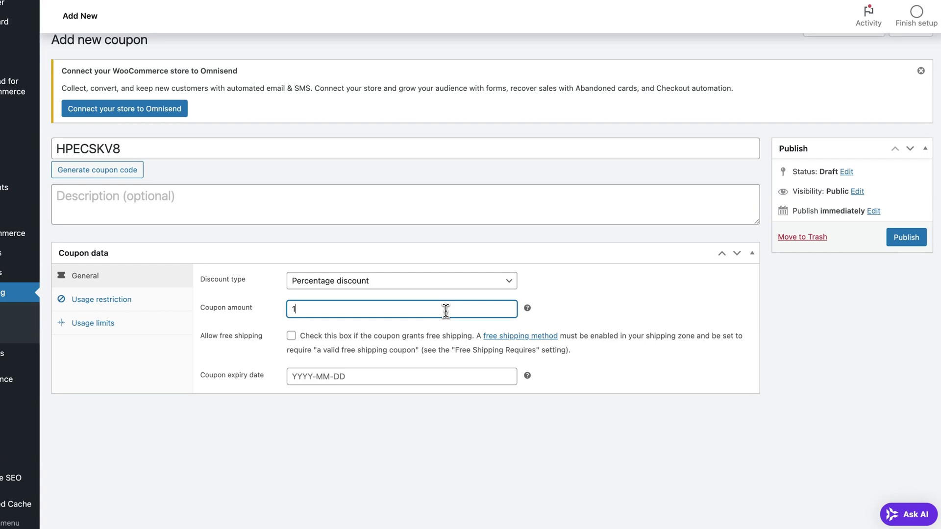
click(590, 320)
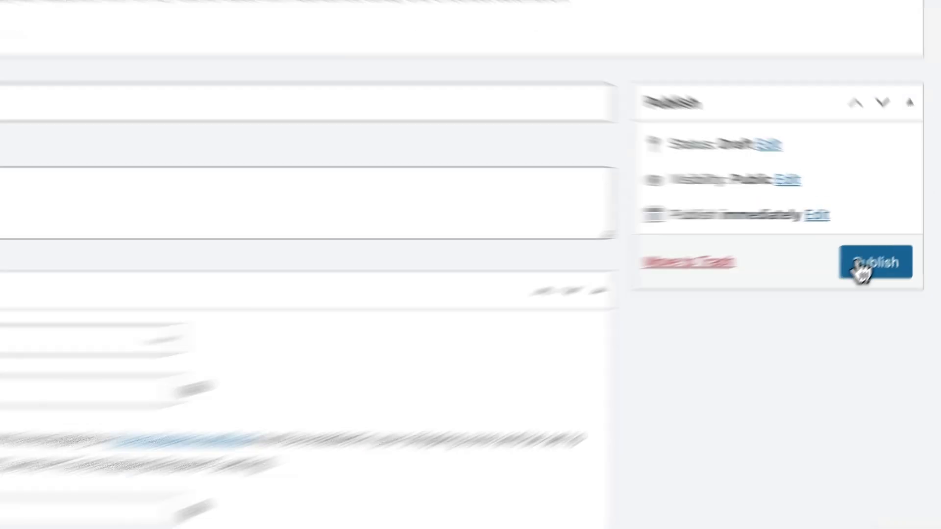
click(895, 237)
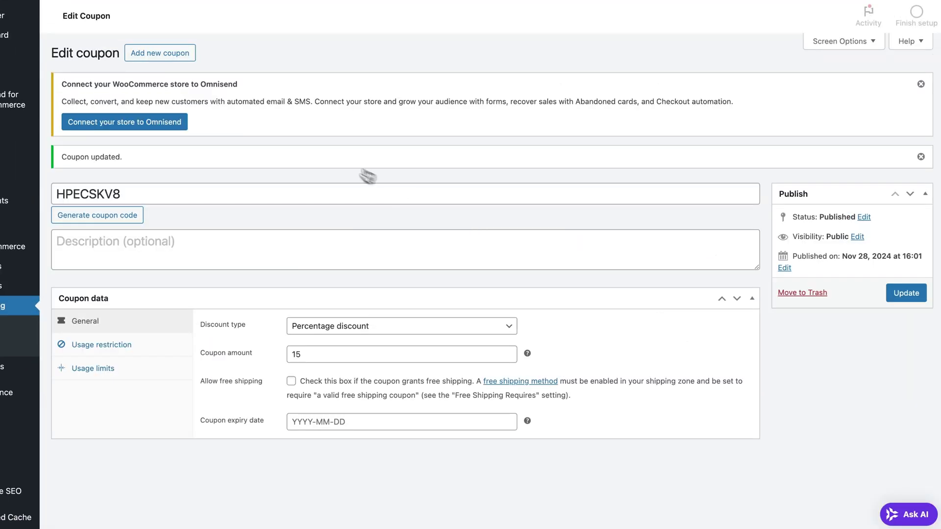
Apply HPECSKV8 in the three-plant cart, taking $110.95 off the $739.70 subtotal
double_click(298, 200)
key(ctrl+c)
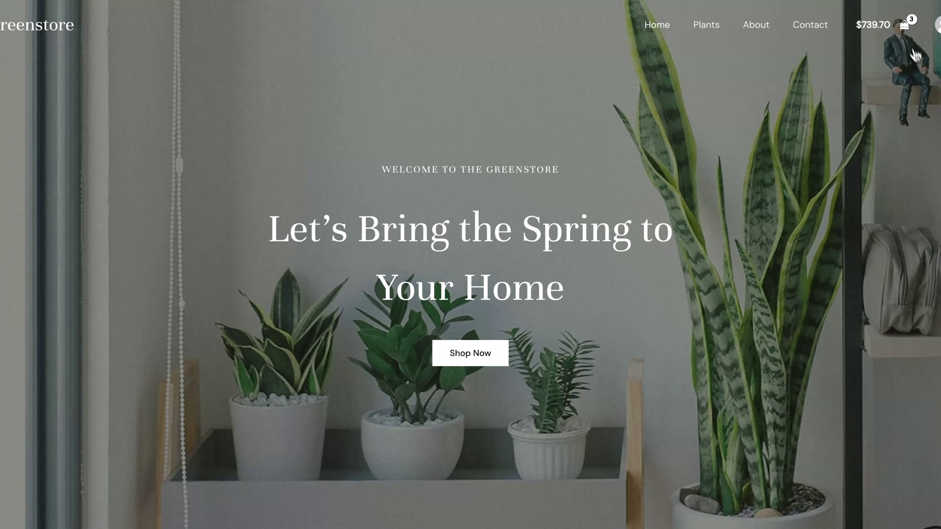
click(908, 25)
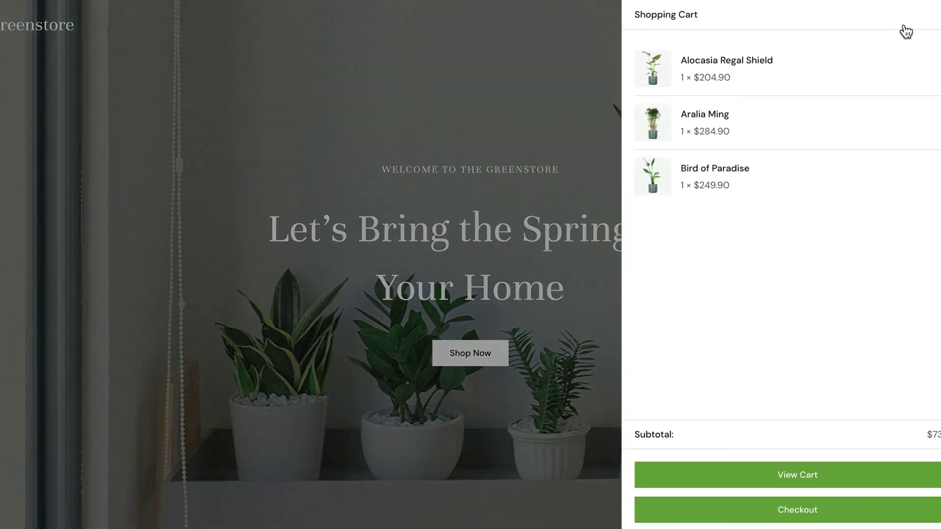
click(827, 474)
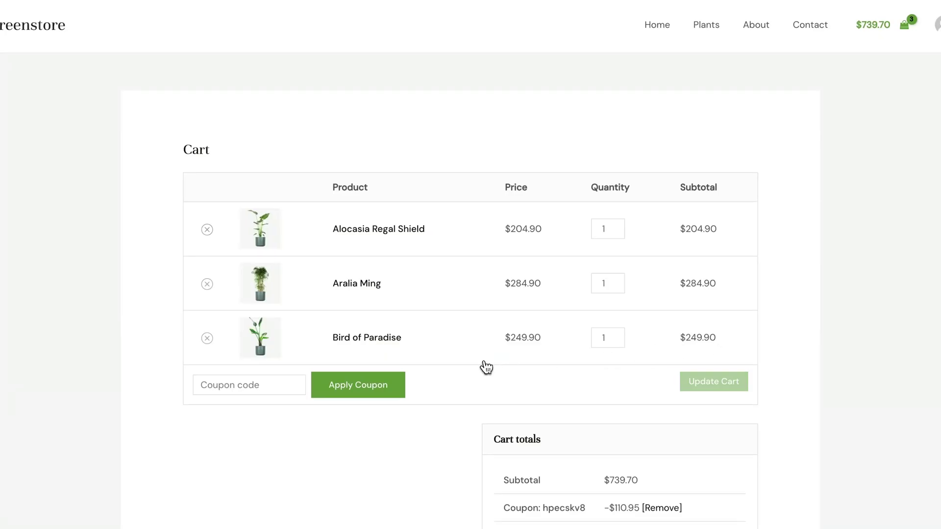
click(293, 387)
text(HPECSKV8)
click(343, 387)
scroll(792, 319, down, 6)
scroll(546, 209, up, 5)
scroll(546, 209, down, 1)
drag(683, 372, 604, 371)
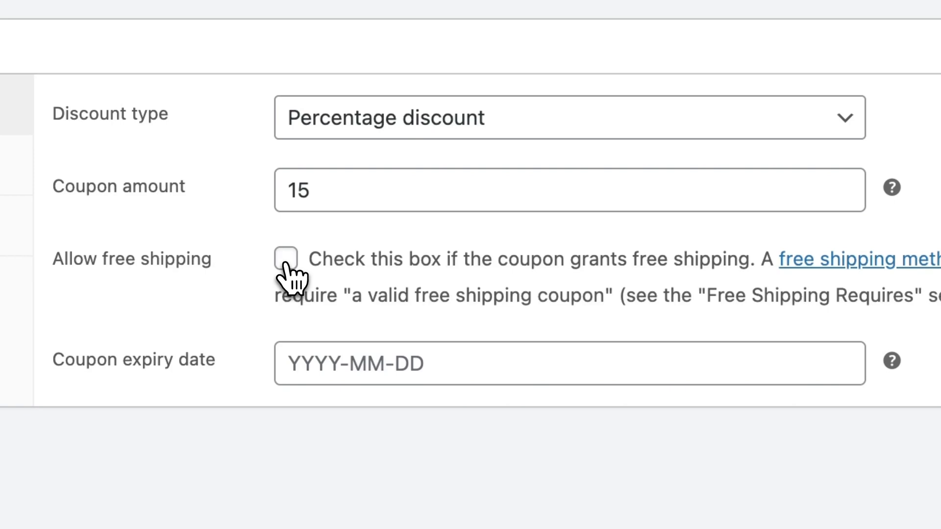
Allow free shipping on the coupon and set its expiry date to 2025-01-01
click(285, 258)
click(488, 363)
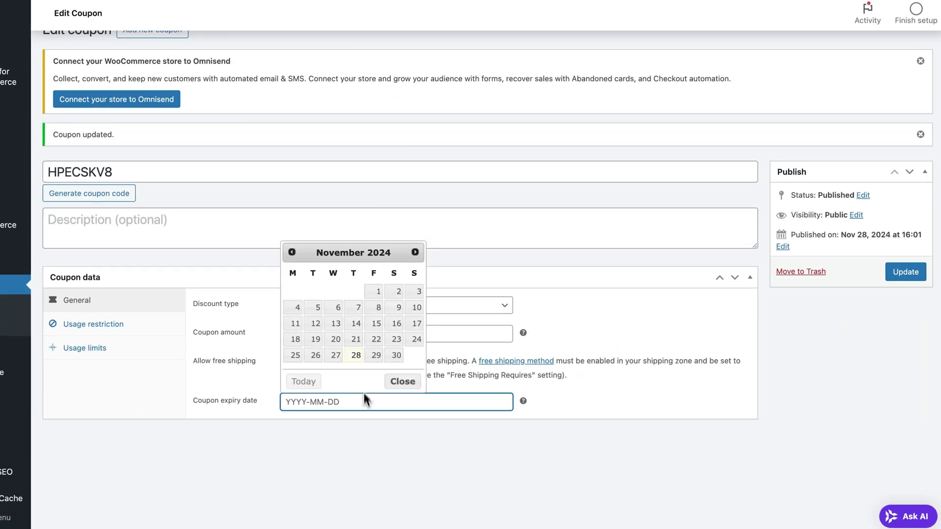
click(415, 257)
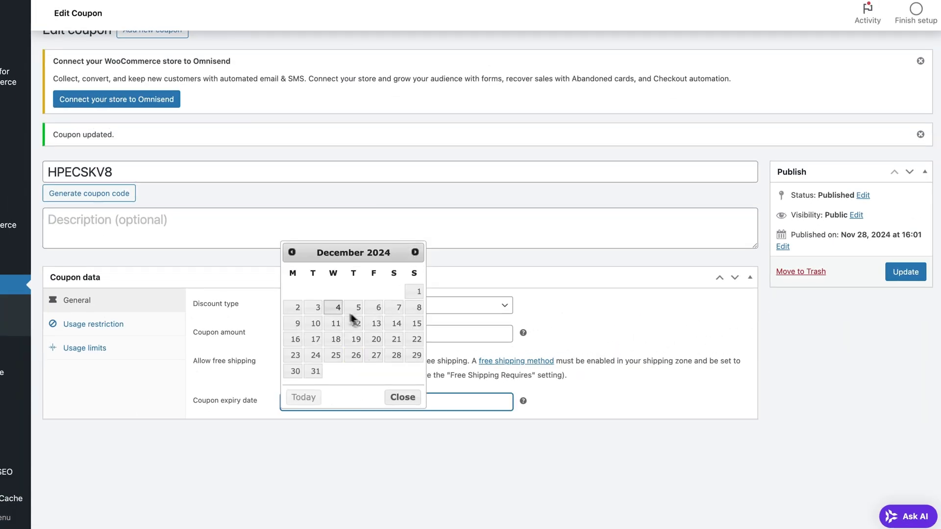
click(415, 252)
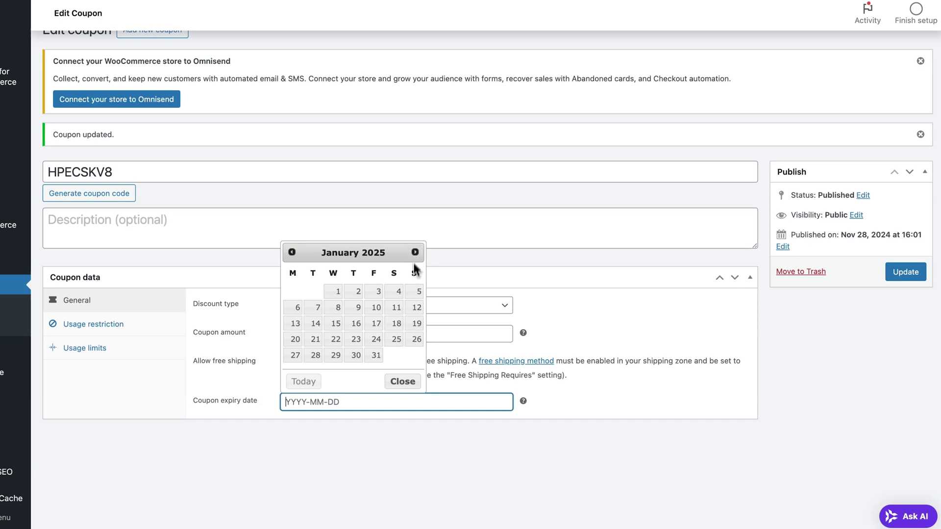
click(339, 292)
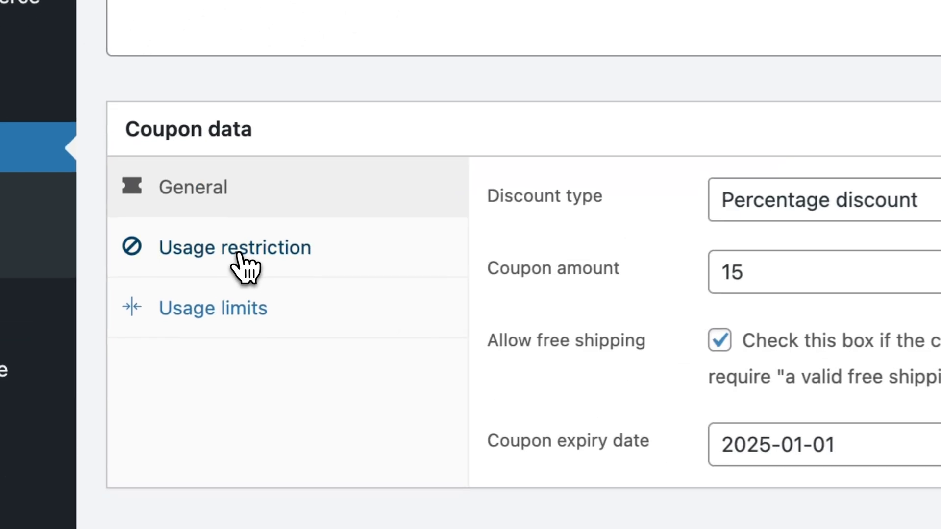
click(95, 325)
scroll(591, 368, down, 3)
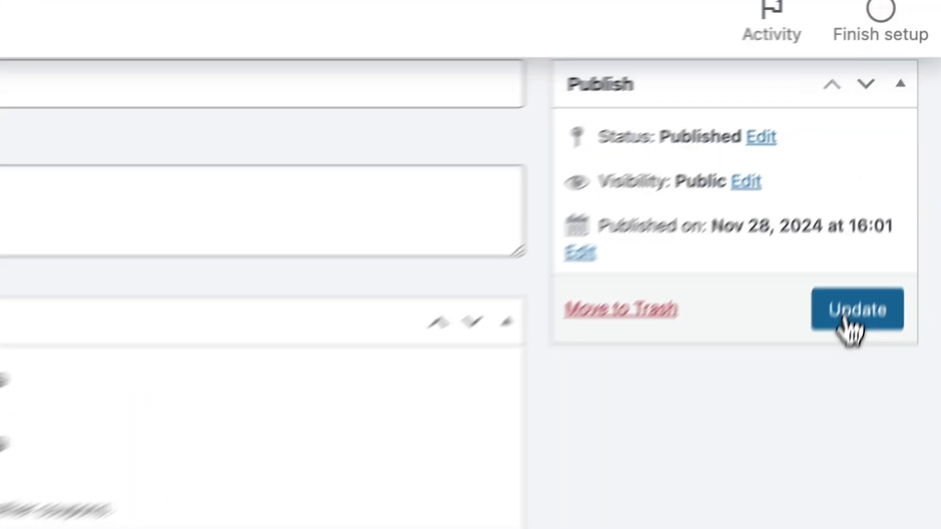
Save the coupon, then apply it to a cart with only the $11.90 Single Prong Weeder; it's refused for minimum spend
click(899, 146)
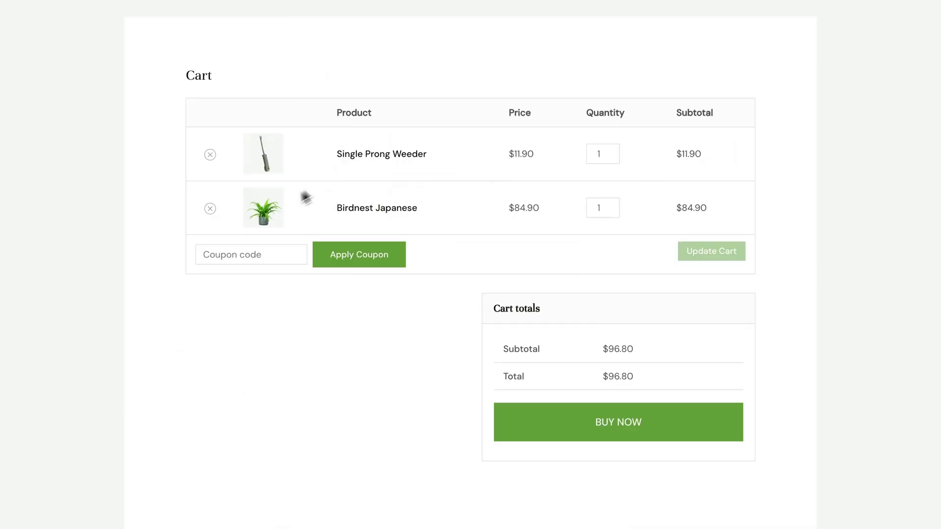
click(219, 208)
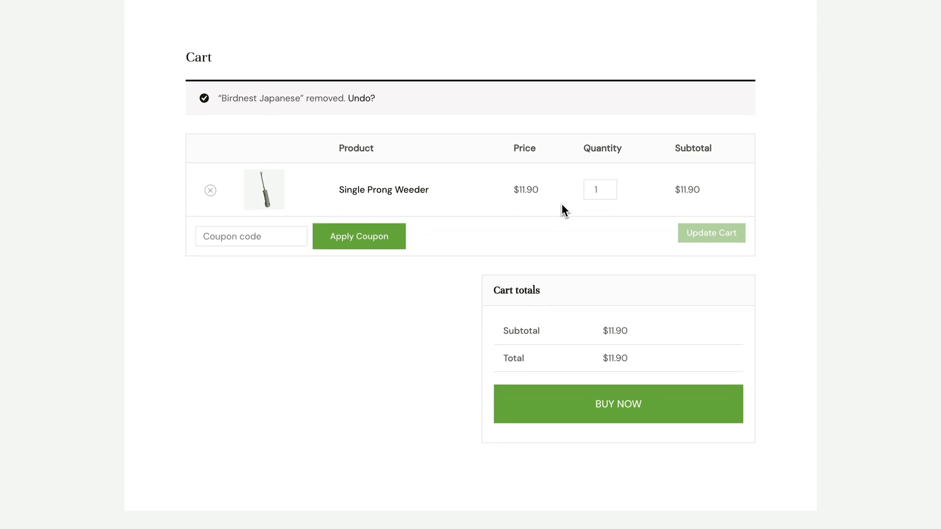
click(258, 192)
key(ctrl+v)
click(345, 202)
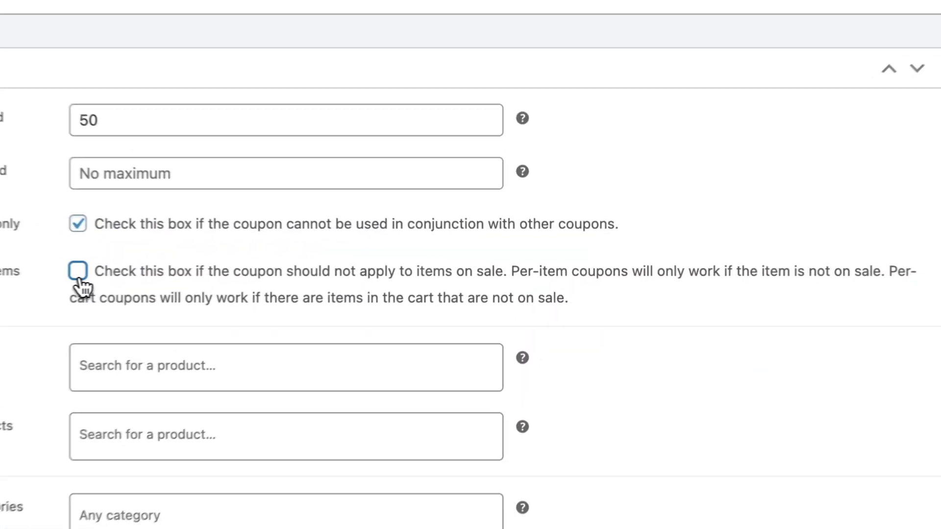
Exclude sale items, retest the coupon in the cart, and search products for 'stra'
click(303, 270)
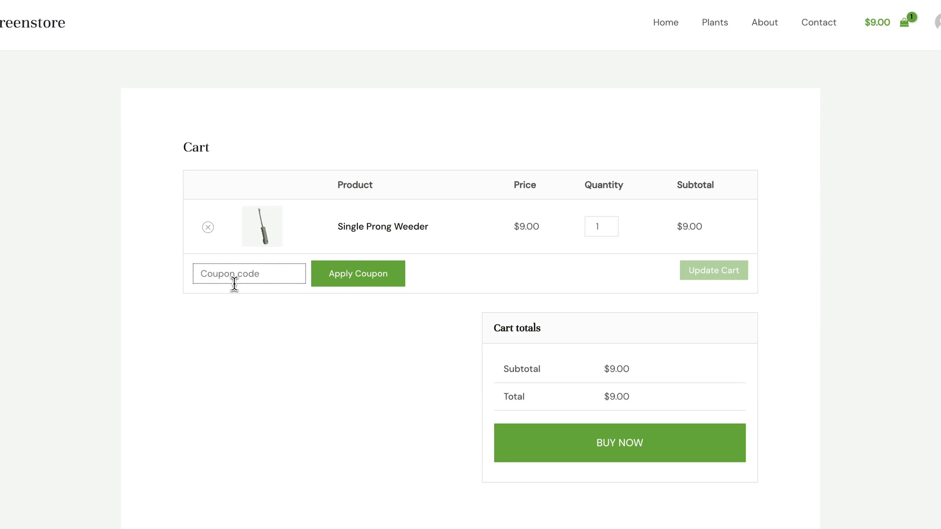
key(ctrl+v)
click(374, 280)
scroll(446, 298, down, 5)
scroll(446, 300, up, 4)
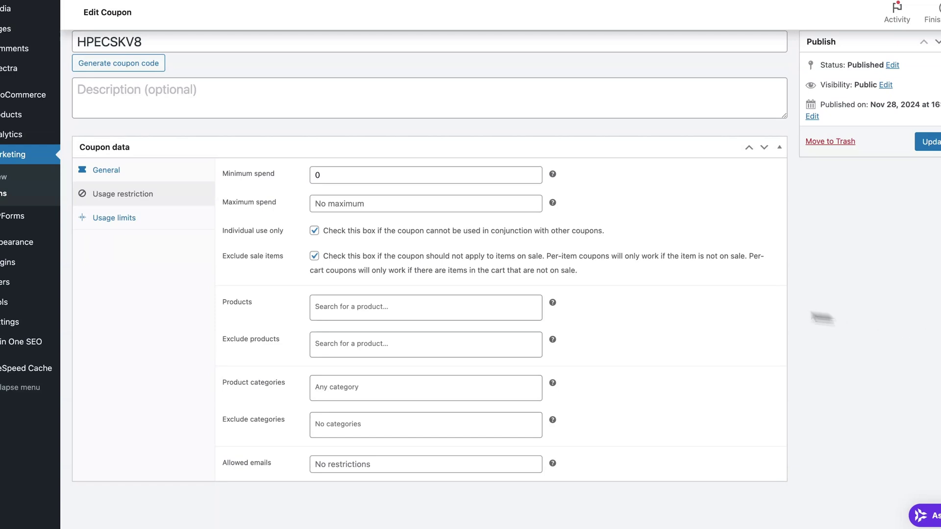
click(500, 307)
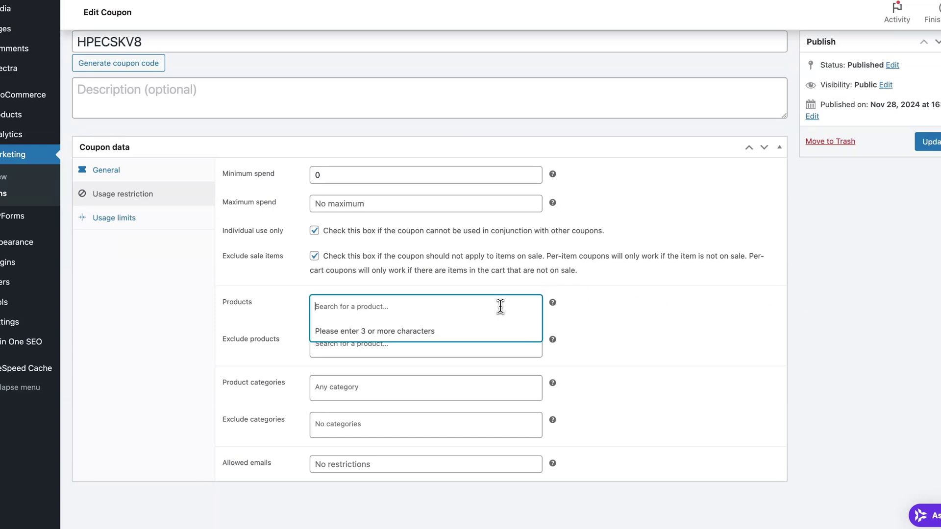
text(st)
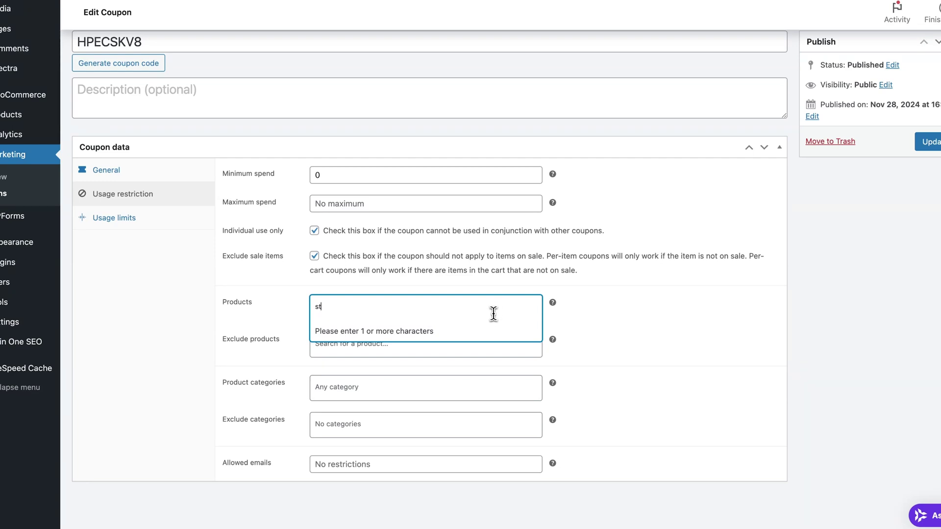
text(ra)
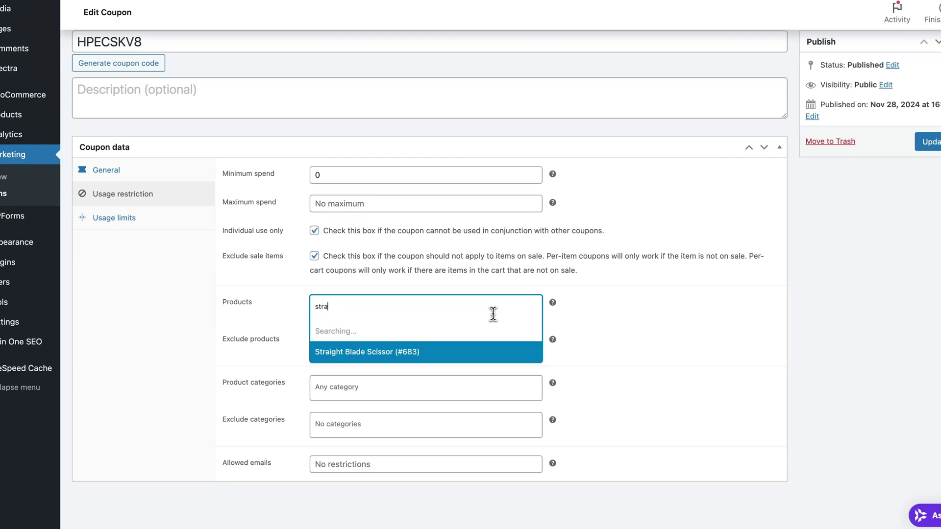
Restrict the coupon to Straight Blade Scissor and Trowel with Plastic Sleeve
click(462, 339)
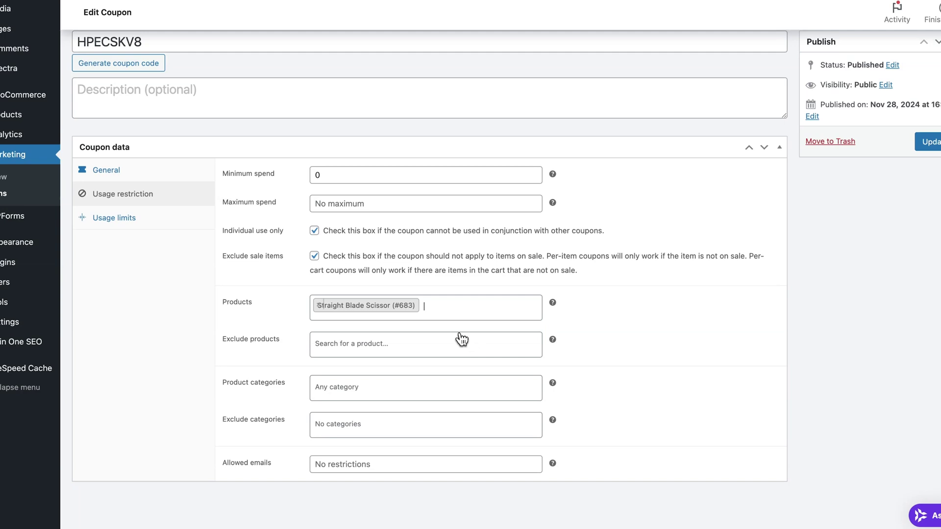
text(t)
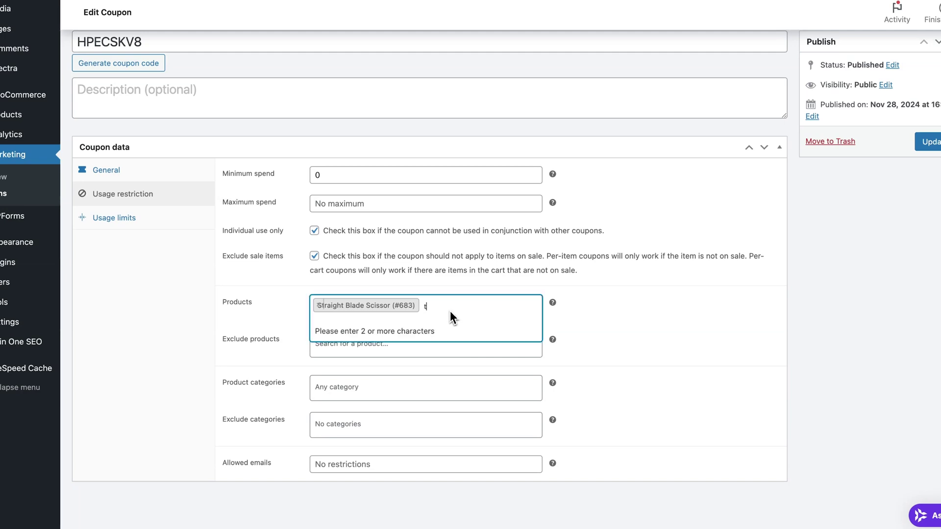
text(ro)
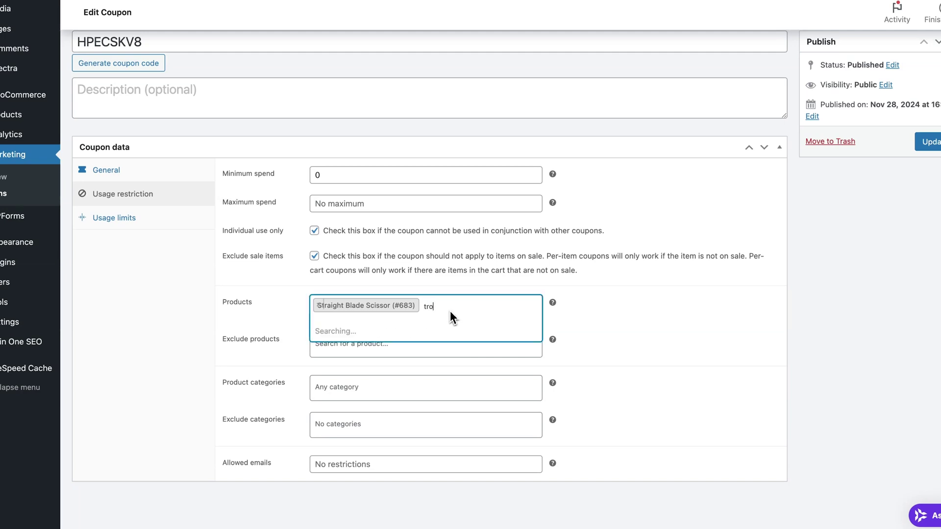
click(445, 332)
Rename the coupon code to Tools15 and save the coupon
scroll(311, 284, up, 1)
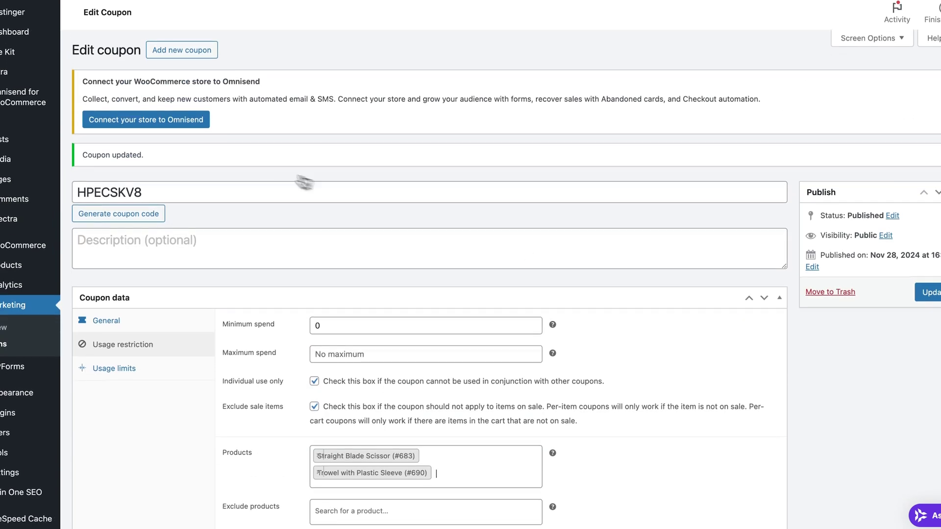
double_click(256, 186)
text(Tools15)
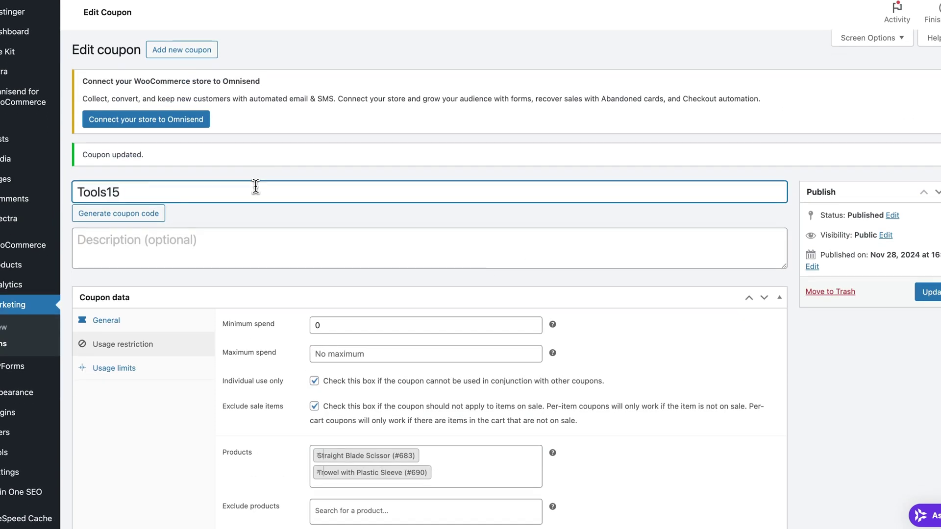
click(632, 354)
scroll(635, 354, down, 5)
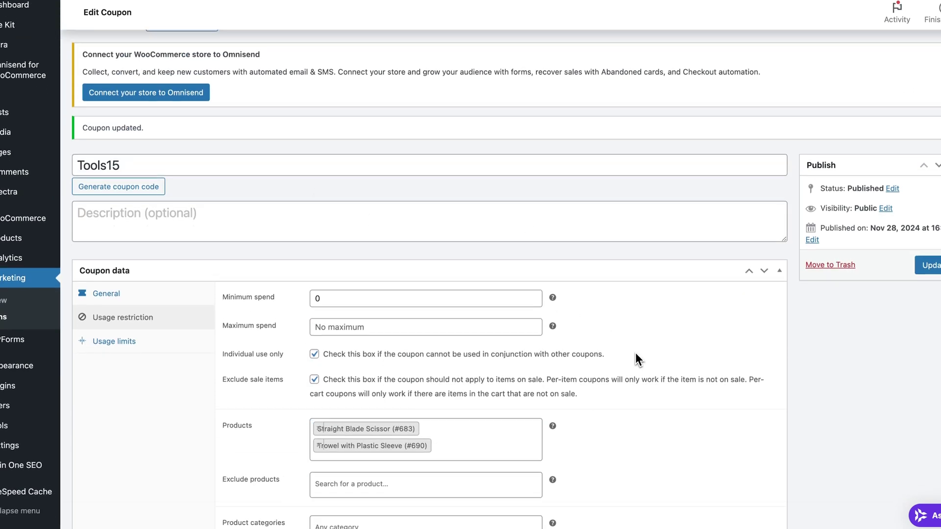
click(911, 128)
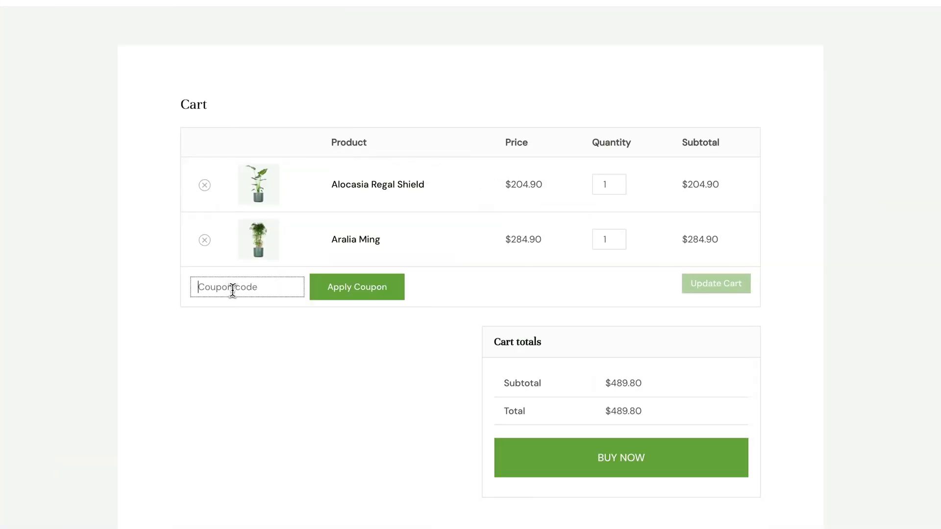
Try Tools15 on the two-plant cart, where it is rejected as not applicable
text(Tools15)
click(356, 292)
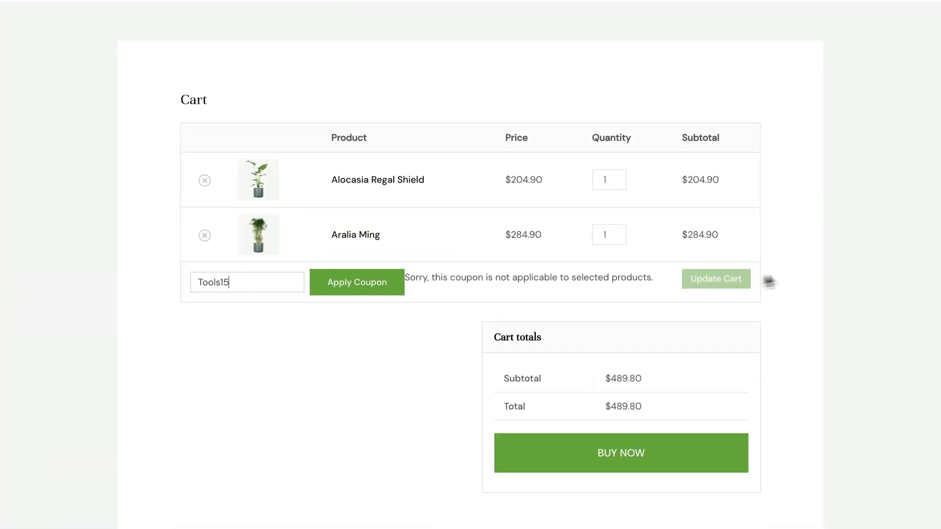
scroll(848, 269, down, 4)
scroll(848, 269, up, 2)
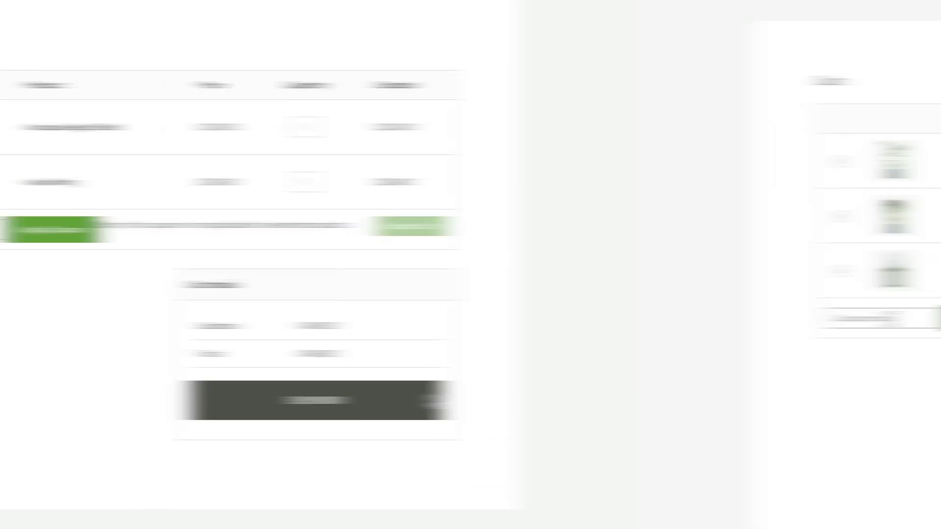
Apply tools15 to the cart with Straight Blade Scissor, taking $3.73 off
click(252, 319)
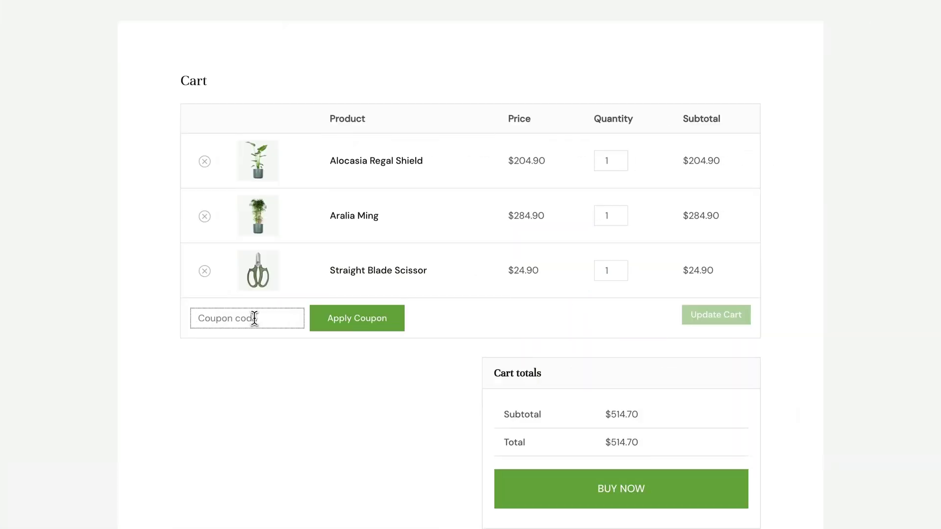
text(tools15)
click(343, 333)
Add Straight Blade Scissor to the coupon's excluded products
scroll(417, 385, down, 3)
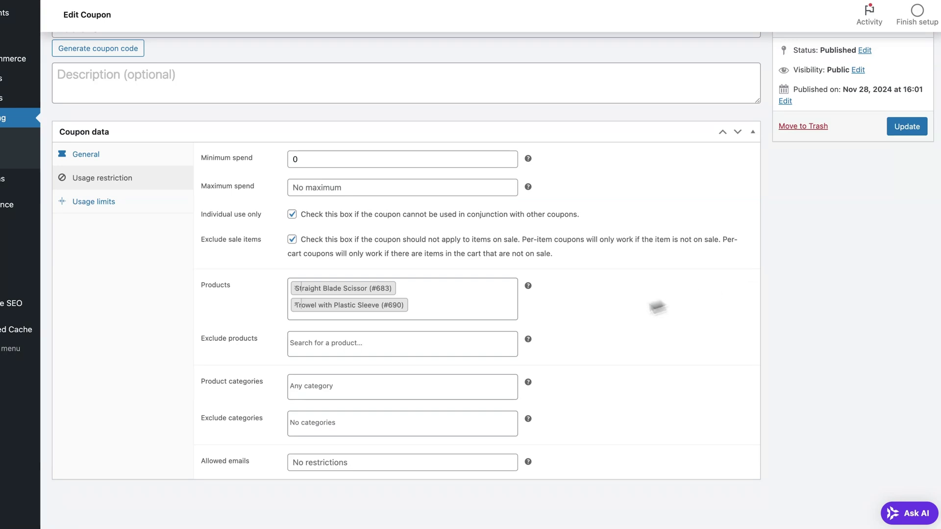
click(336, 348)
text(straight)
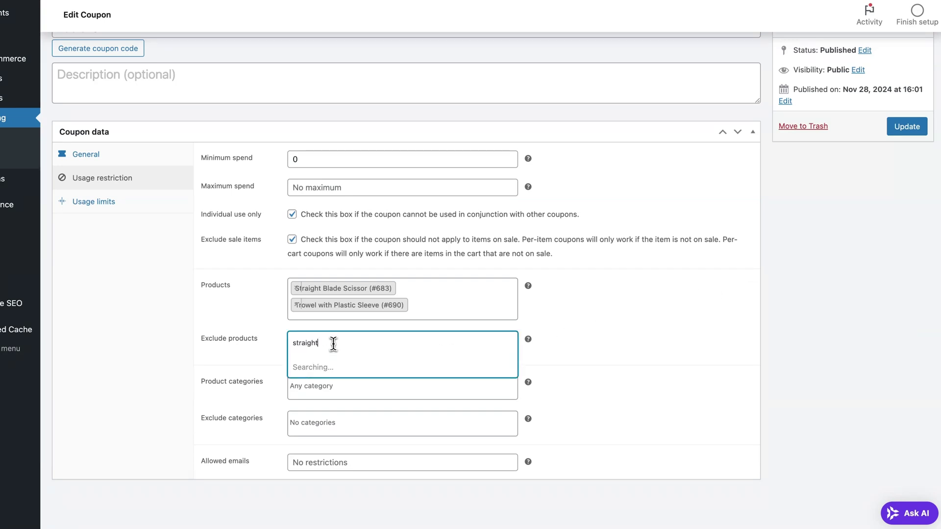
click(338, 367)
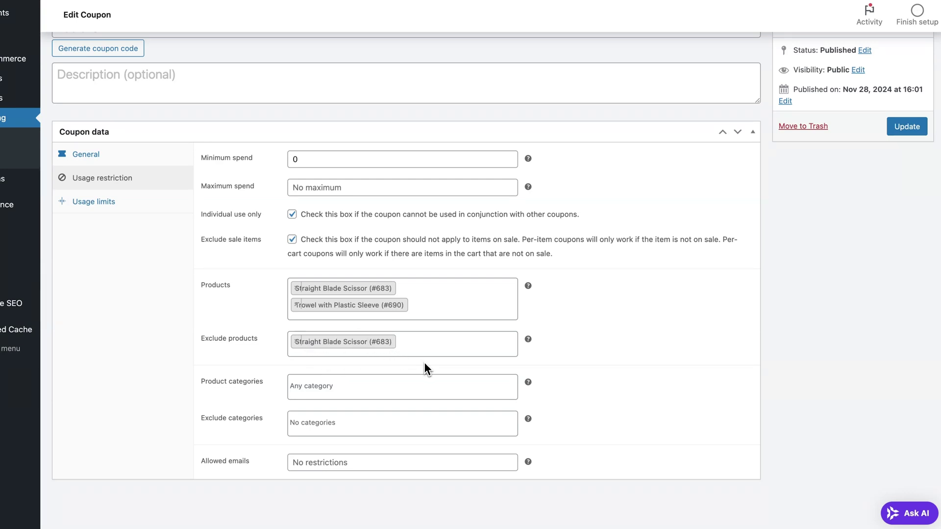
Limit the coupon to the Small Plants category and exclude Indoor Plants
click(405, 386)
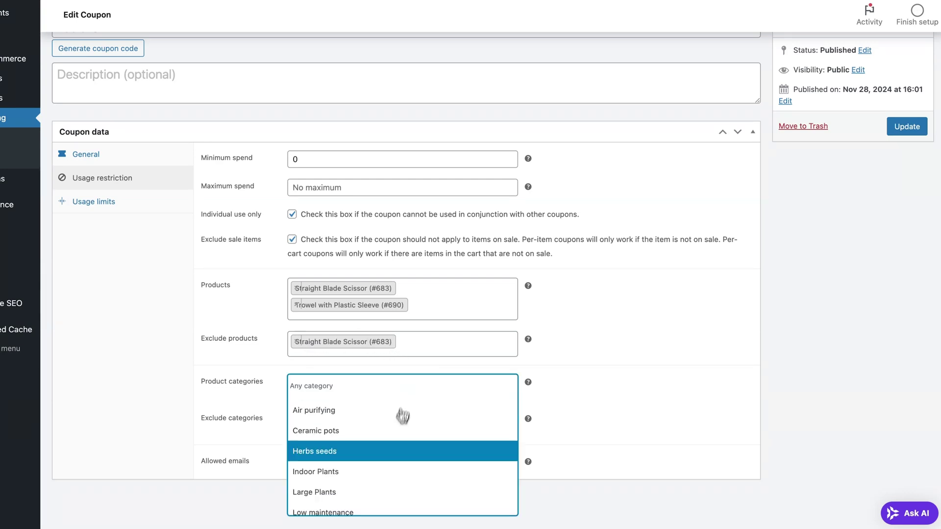
scroll(395, 446, down, 3)
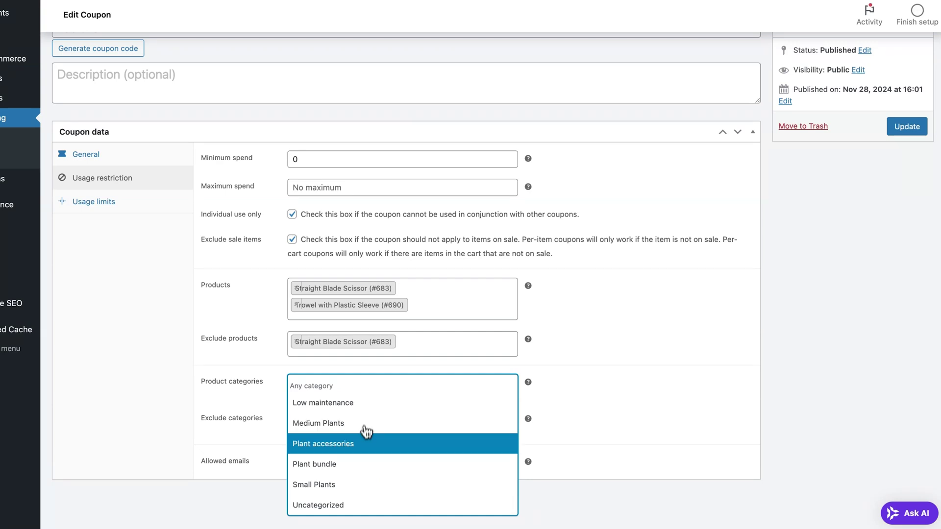
click(360, 487)
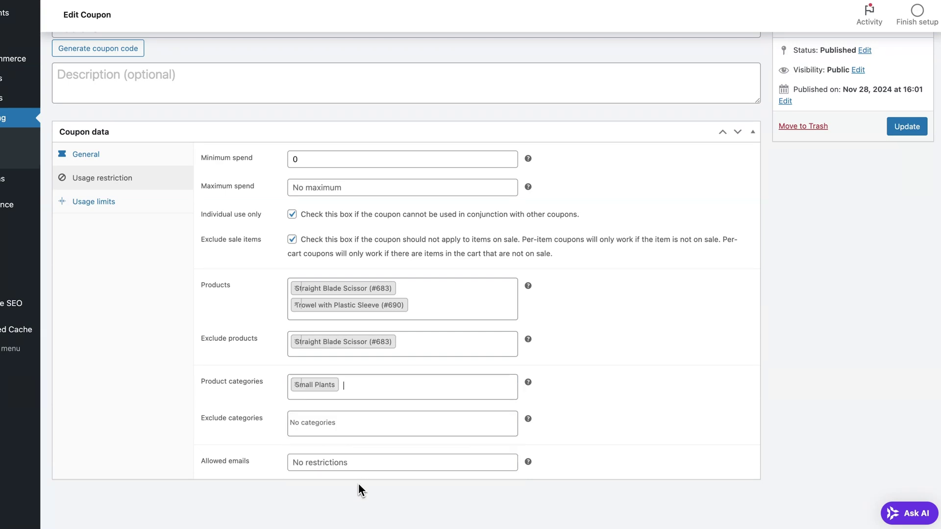
click(348, 419)
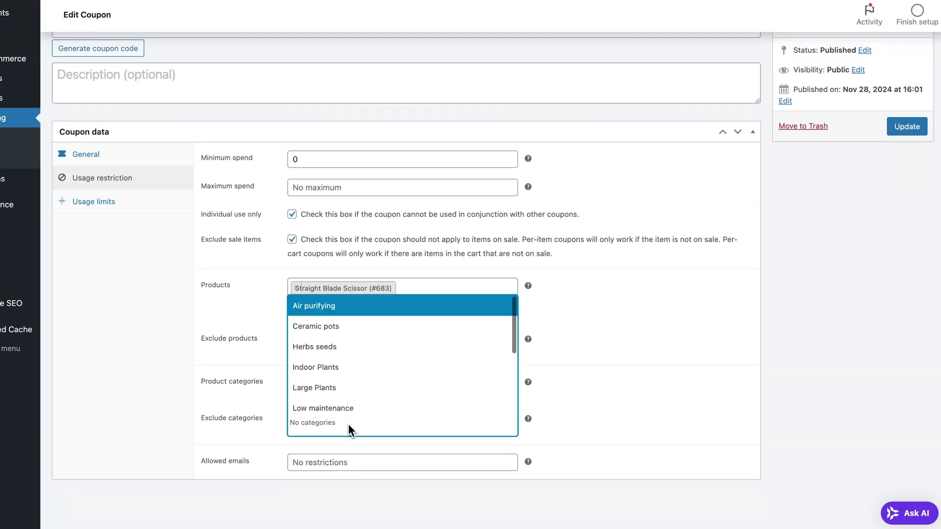
click(345, 369)
click(414, 457)
text(@gmail.com)
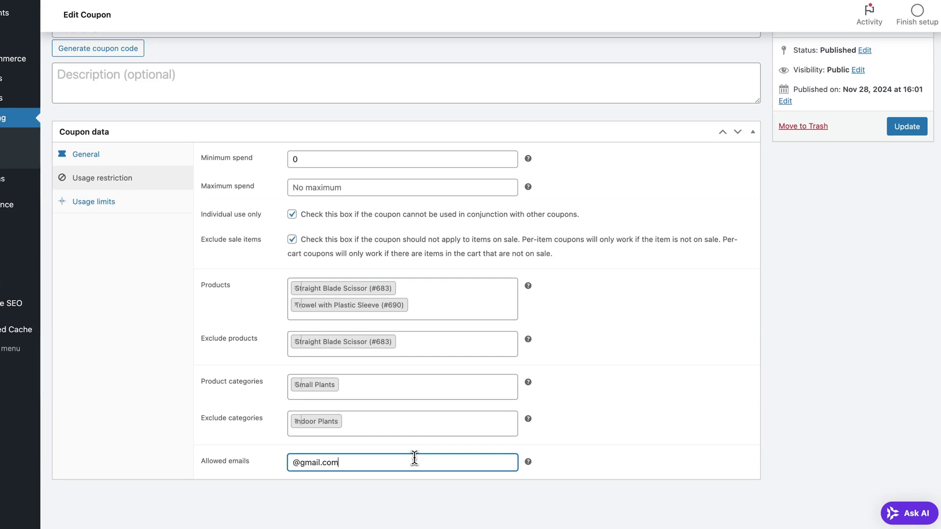
drag(392, 462, 290, 462)
text(@yahoo.com)
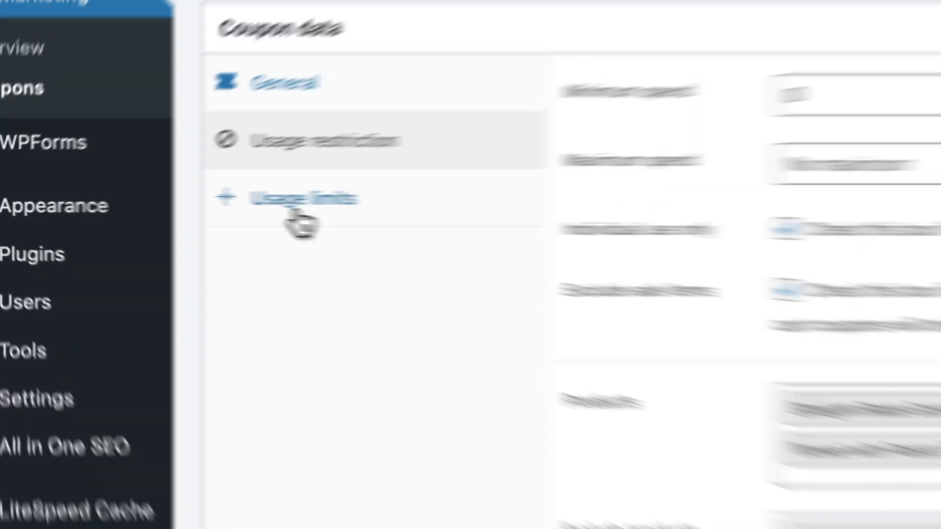
Limit Tools15 to 100 uses per coupon and 10 items
click(297, 216)
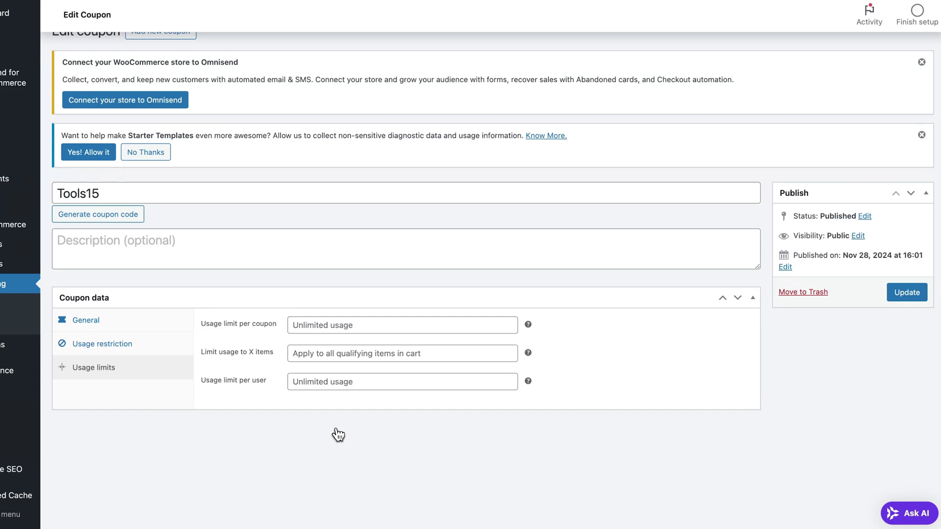
click(383, 323)
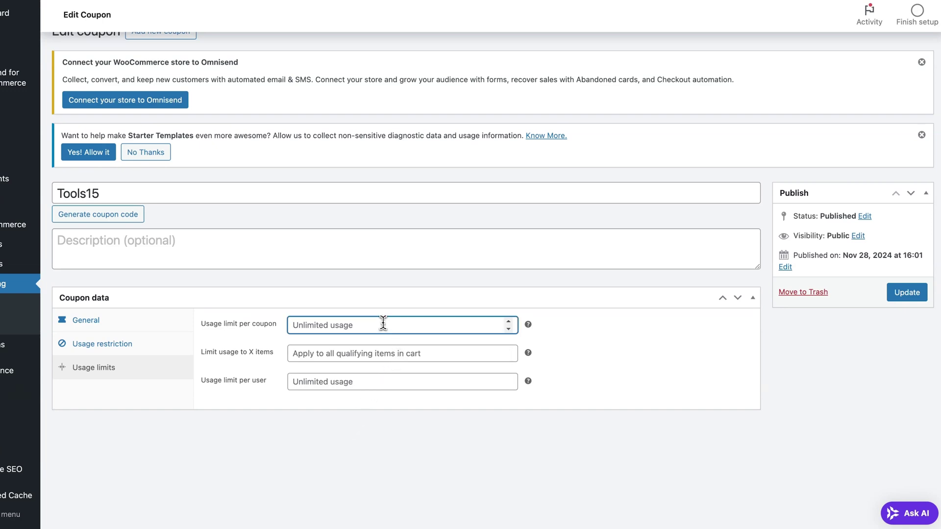
text(100)
mouse_move(528, 325)
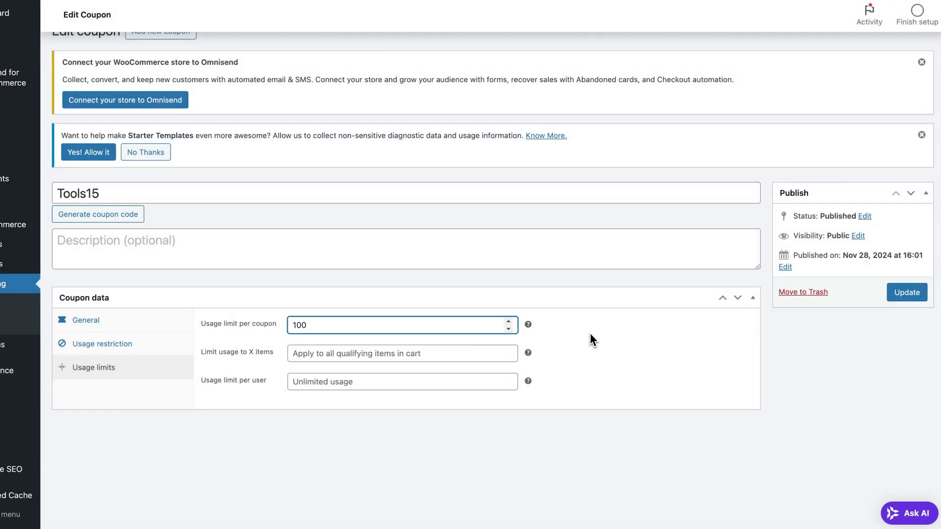
click(590, 334)
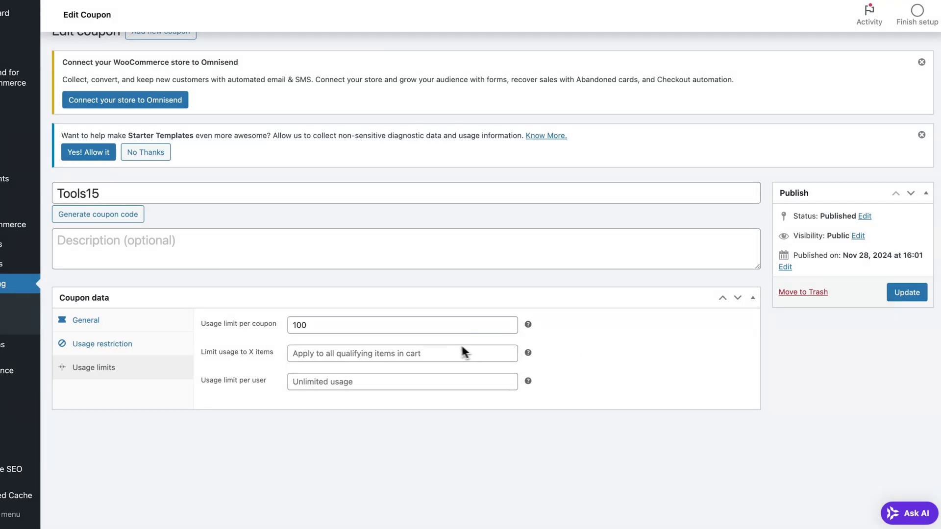
click(443, 354)
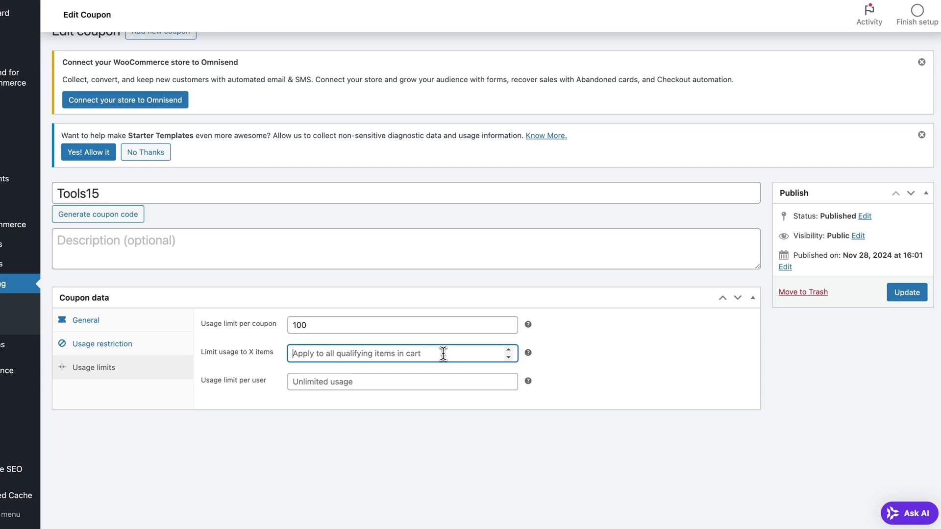
text(10)
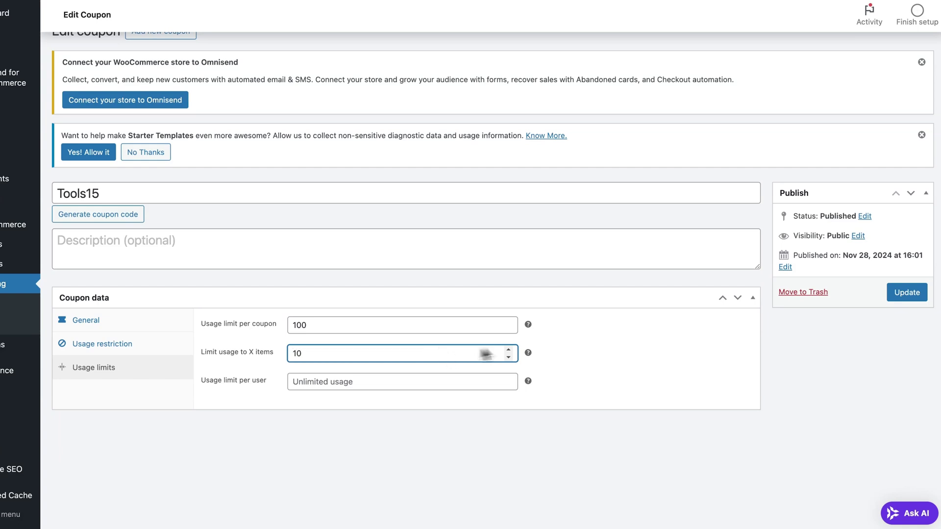
mouse_move(529, 353)
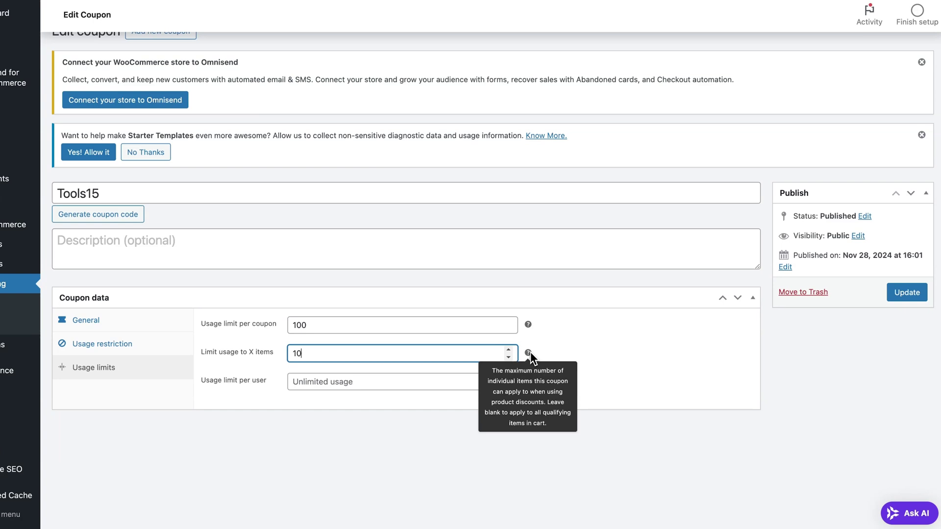
click(584, 350)
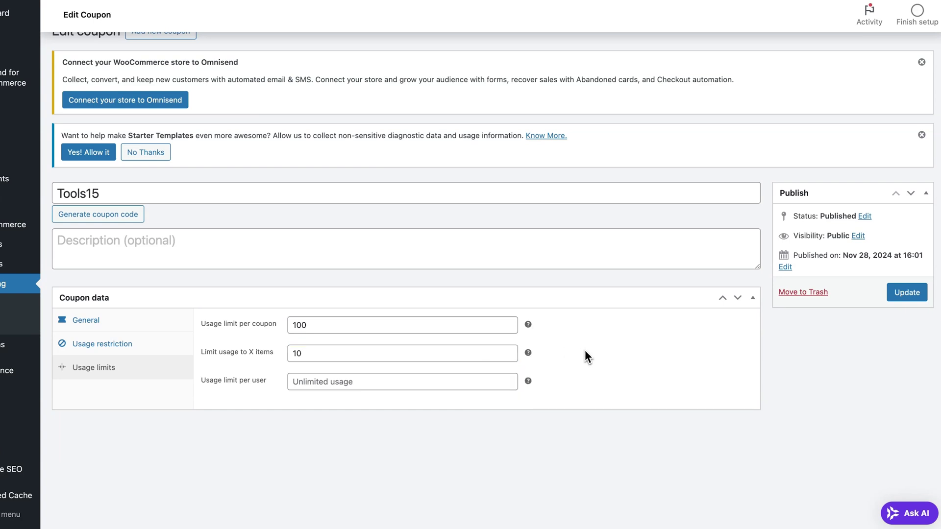
Enter 2 as the per-user usage limit for Tools15
click(451, 381)
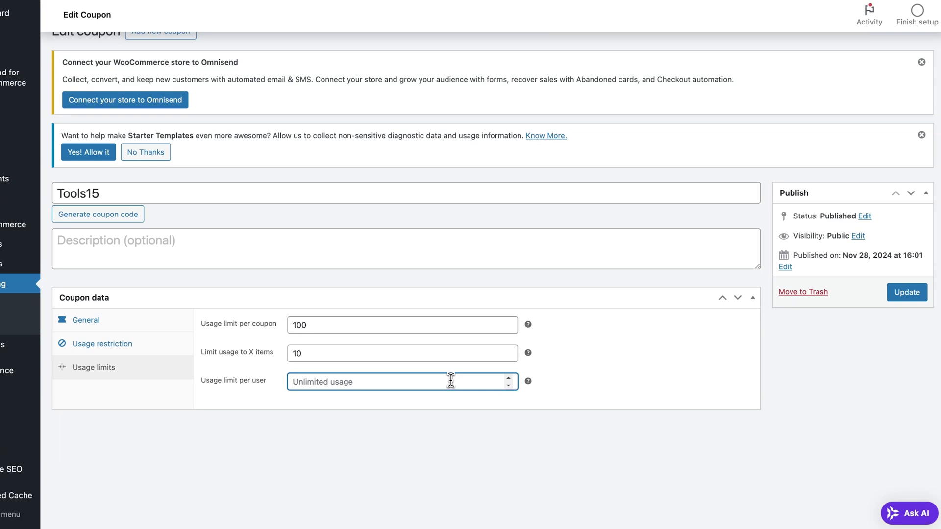
text(2)
key(BackSpace)
text(2)
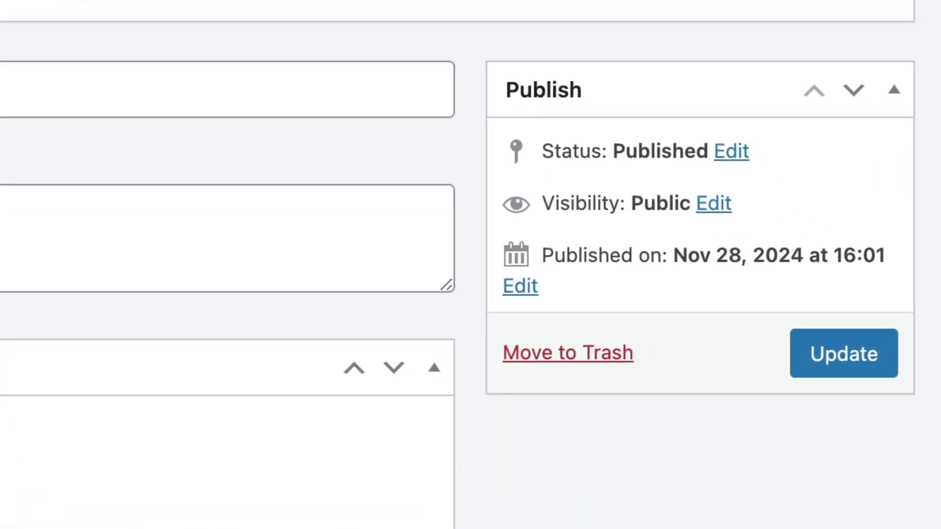